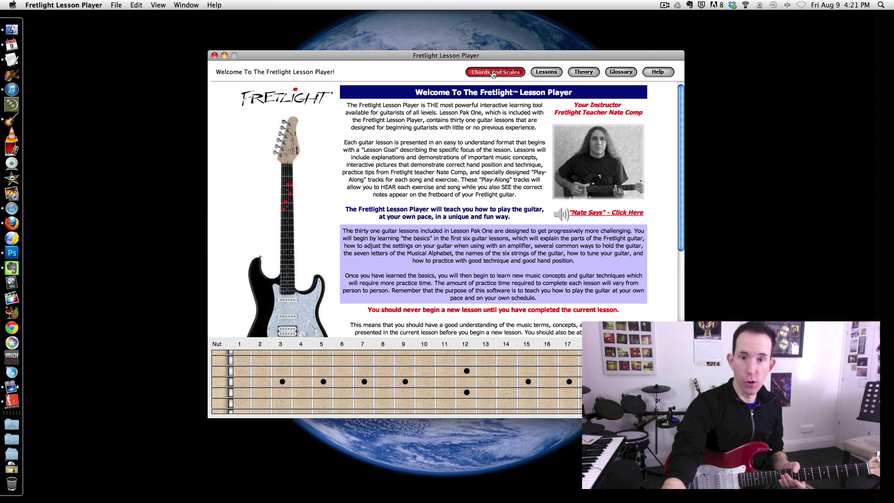
# - Filter the chord library to beginner types and open Open Position Major Chords
pyautogui.click(494, 73)
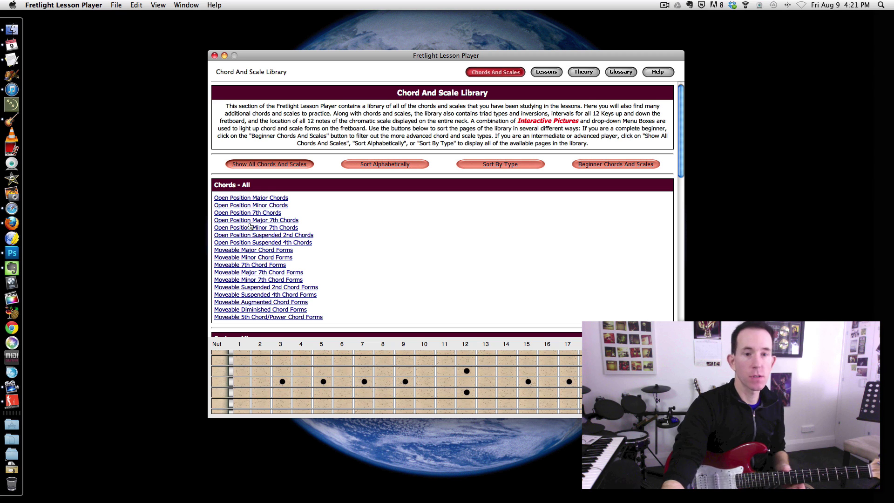
pyautogui.scroll(-2, 252, 279)
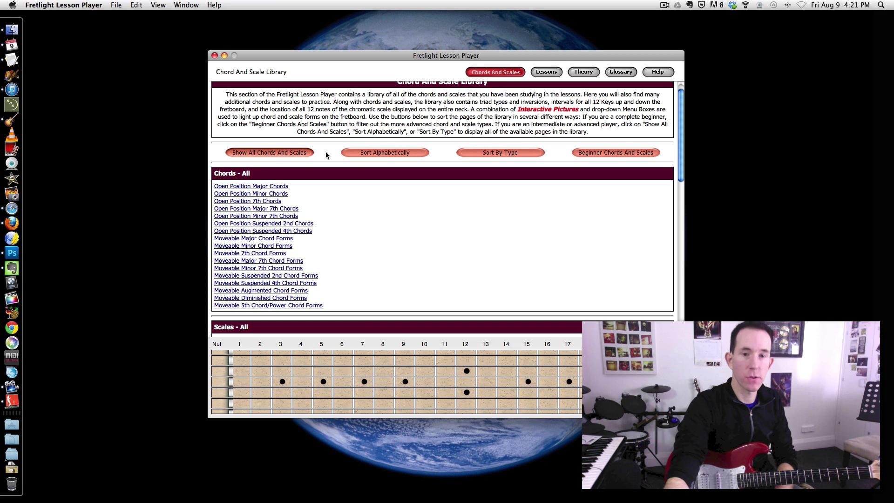
pyautogui.click(631, 152)
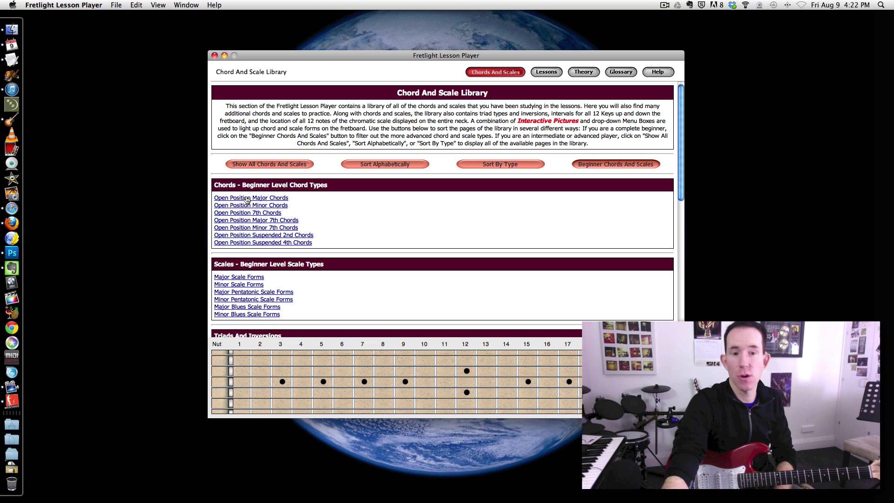
pyautogui.click(247, 198)
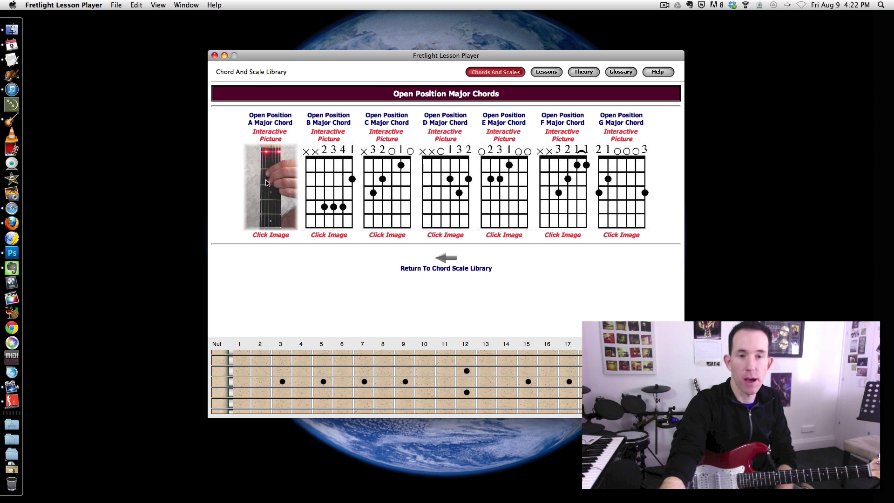
# - Light the A, B, C, D, E, F and G open major chords, then return to the library
pyautogui.click(266, 182)
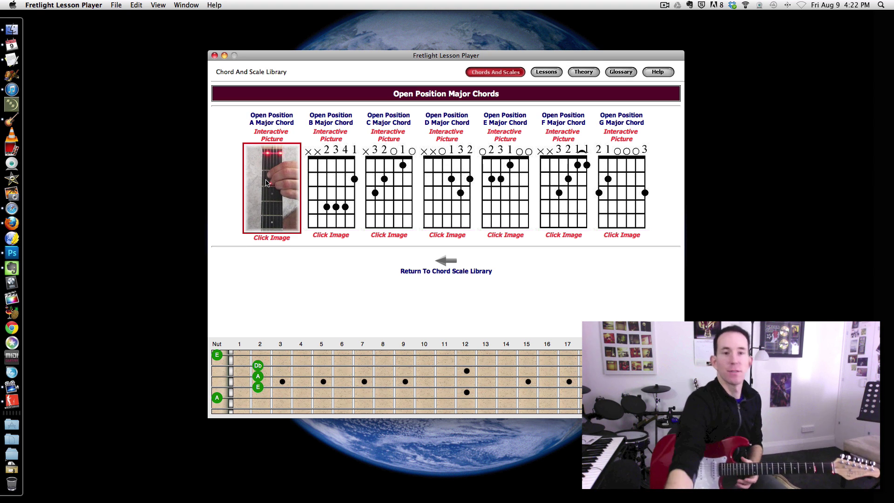
pyautogui.click(326, 190)
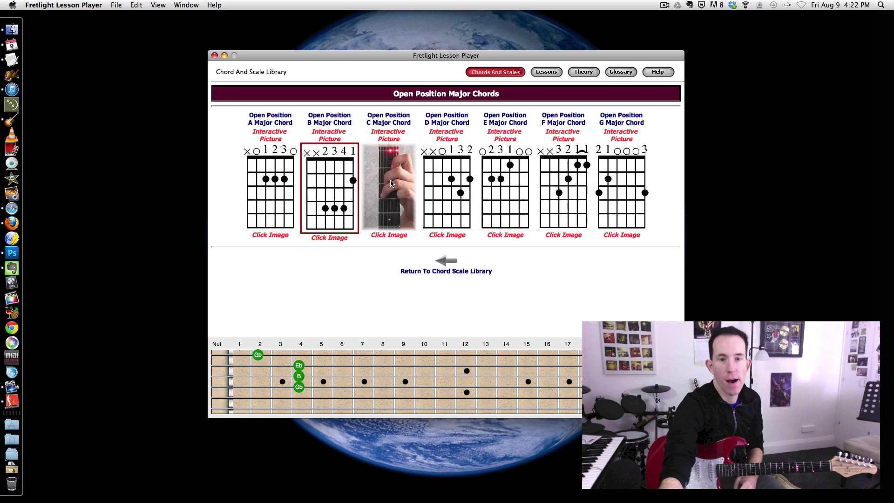
pyautogui.click(393, 184)
pyautogui.click(447, 192)
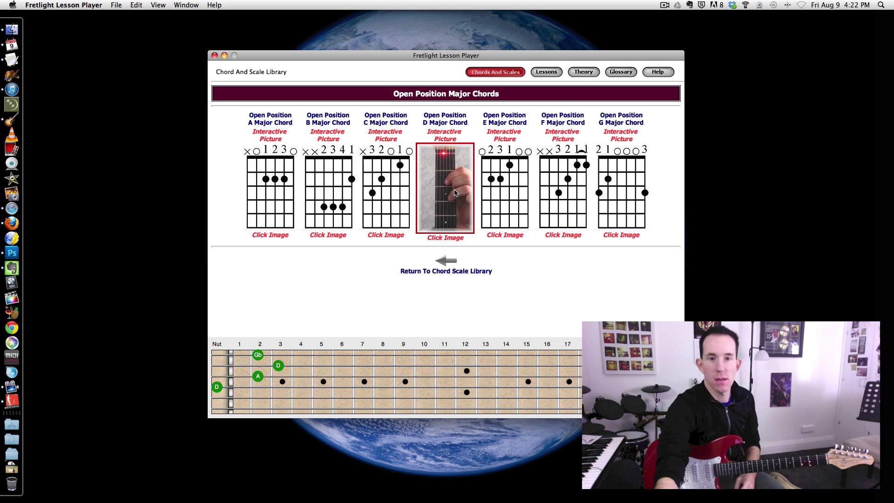
pyautogui.click(497, 193)
pyautogui.click(562, 193)
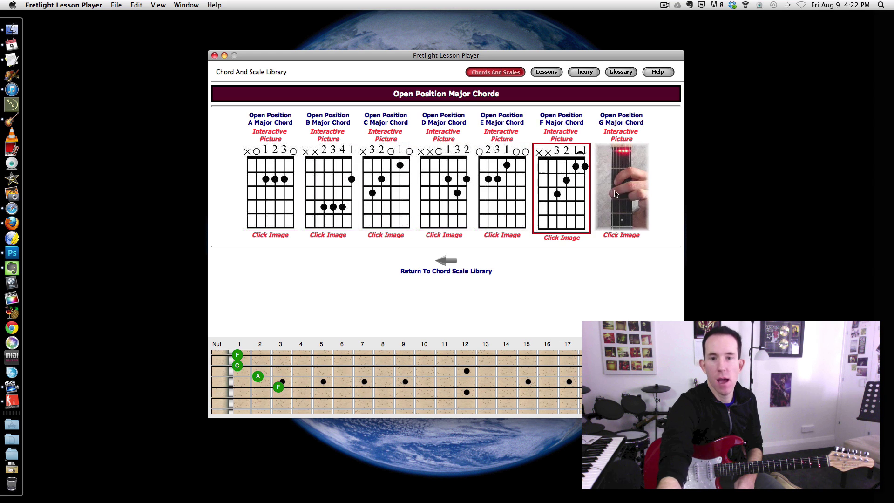
pyautogui.click(629, 194)
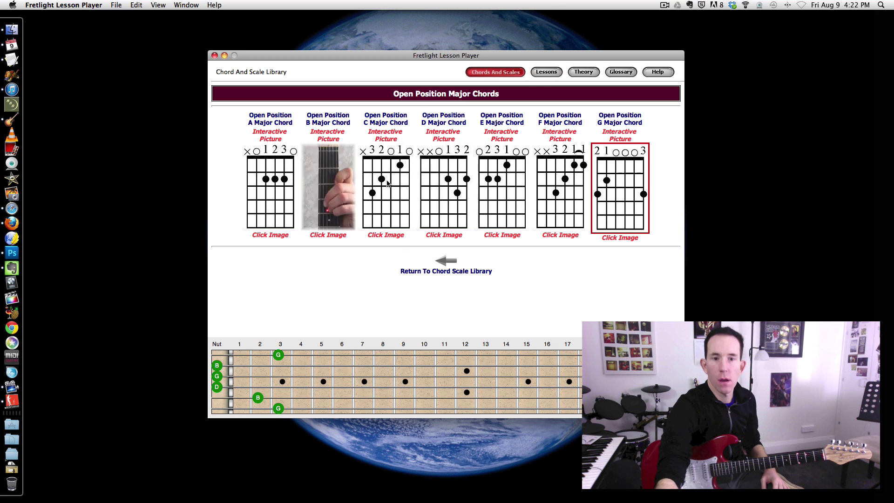
pyautogui.click(493, 72)
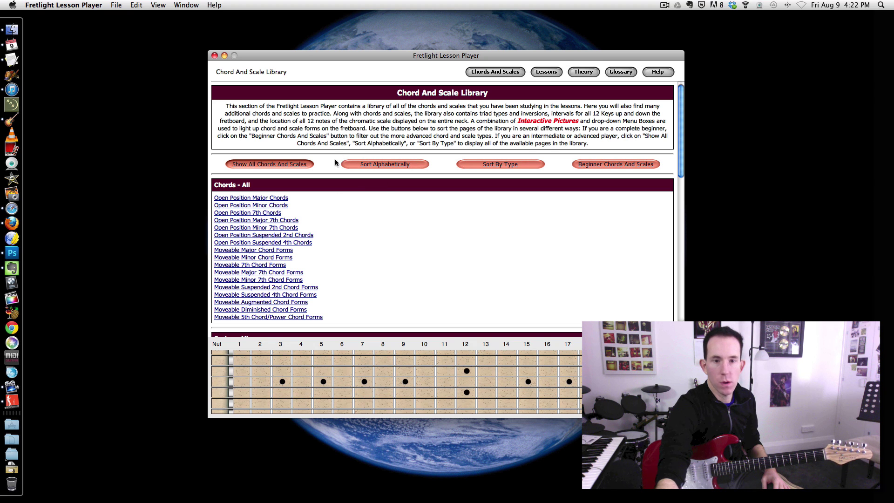
# - Filter the library to beginner chords and scales and open Major Scale Forms
pyautogui.click(615, 164)
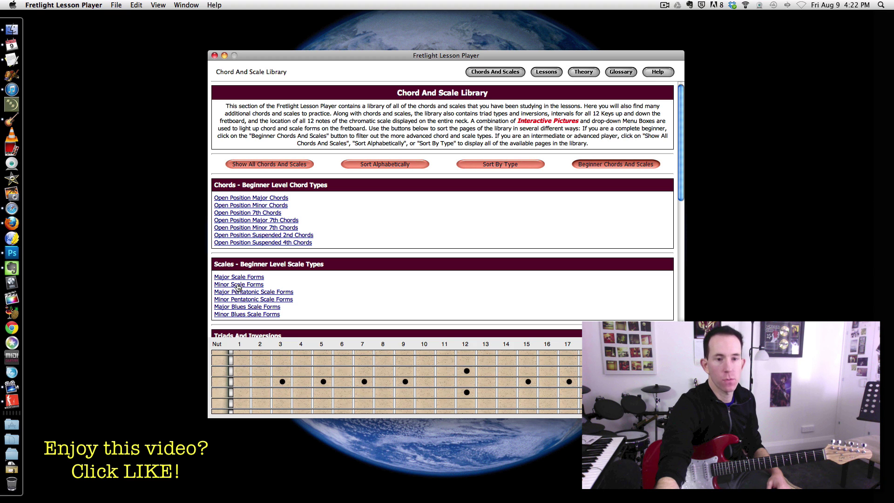
pyautogui.click(239, 277)
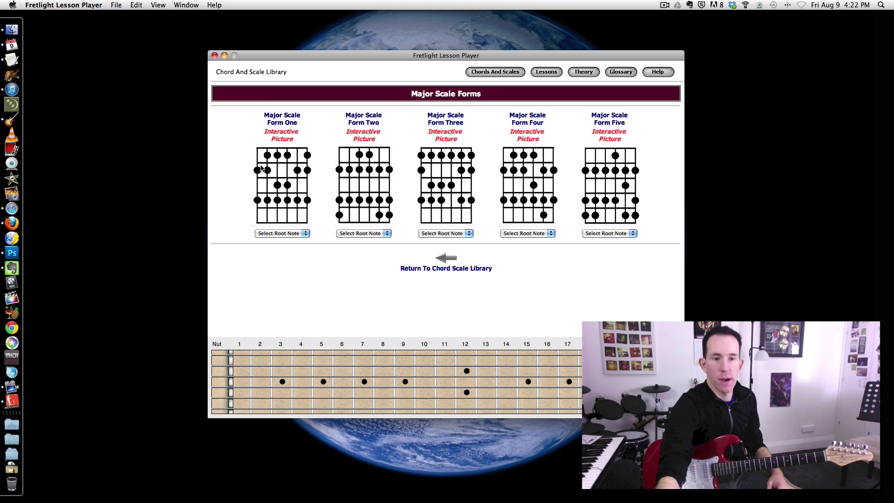
# - Light Form One of the major scale with root note A
pyautogui.click(282, 232)
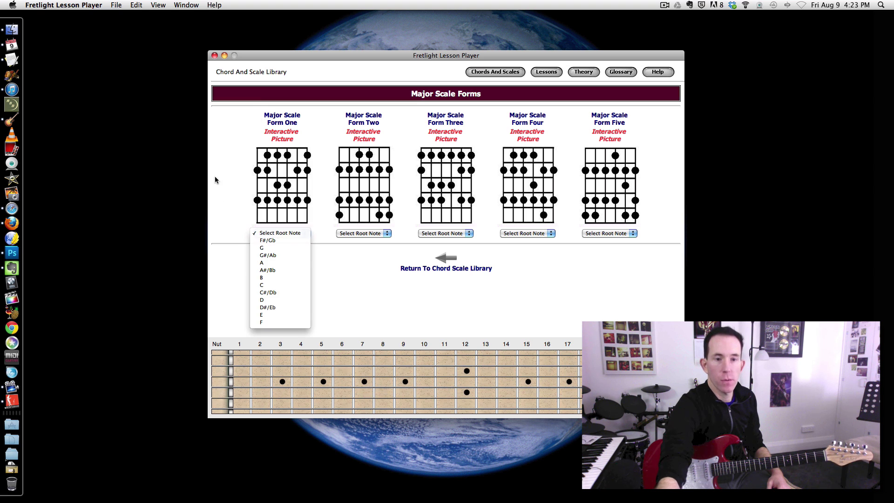
pyautogui.click(282, 180)
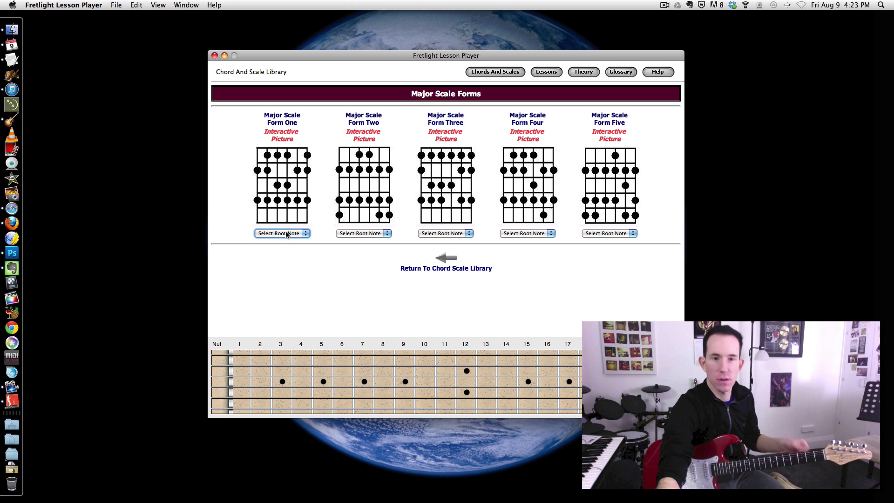
pyautogui.moveTo(282, 186)
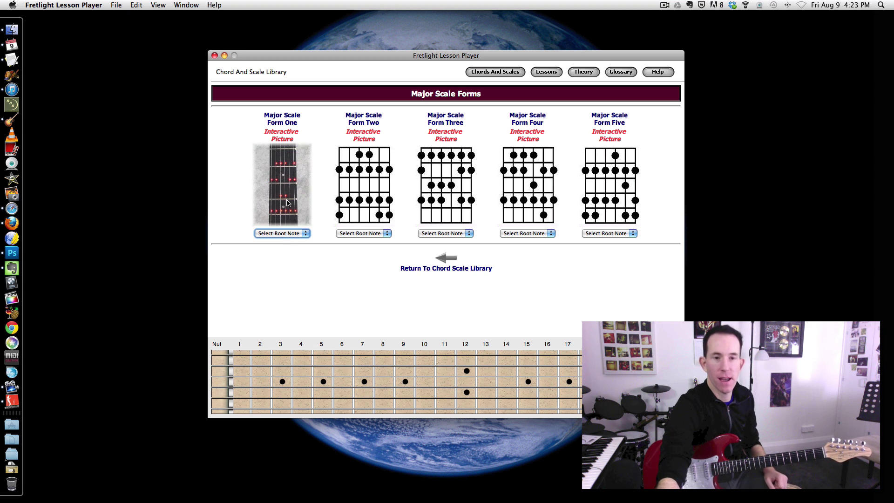
pyautogui.click(281, 233)
pyautogui.click(281, 264)
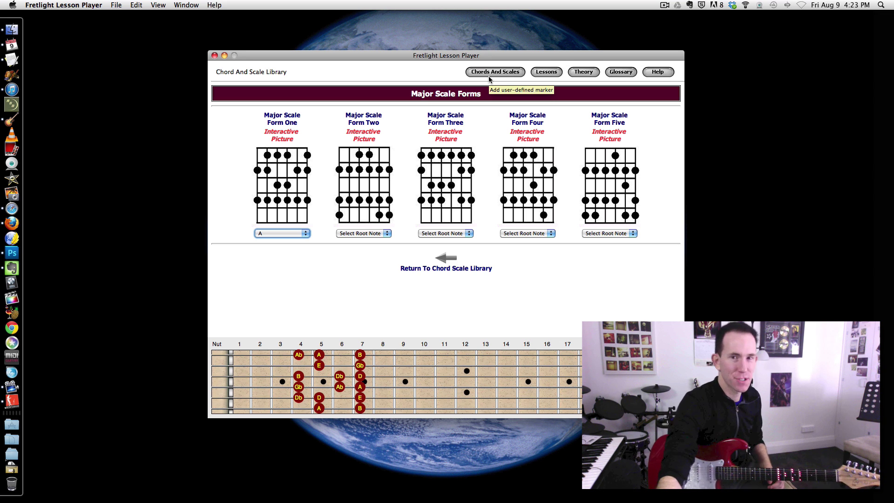
# - Light Form Three of the major scale in E, then go to the Lesson Index
pyautogui.click(494, 72)
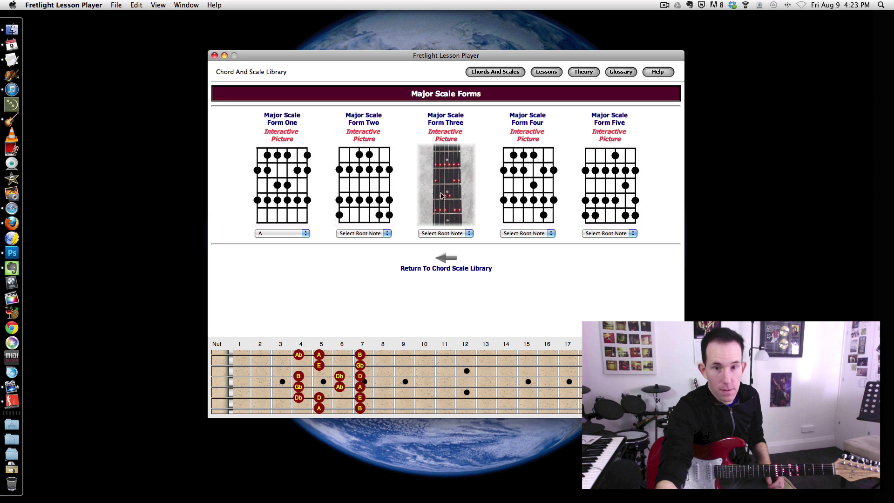
pyautogui.click(445, 233)
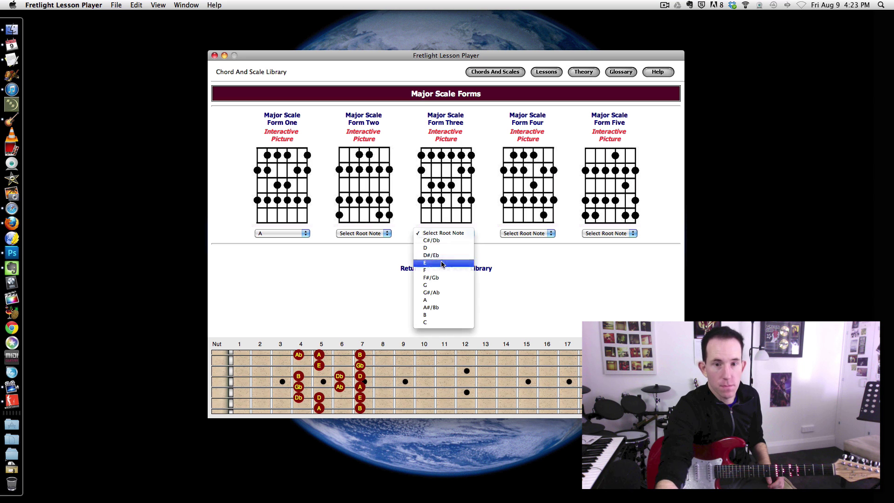
pyautogui.click(442, 263)
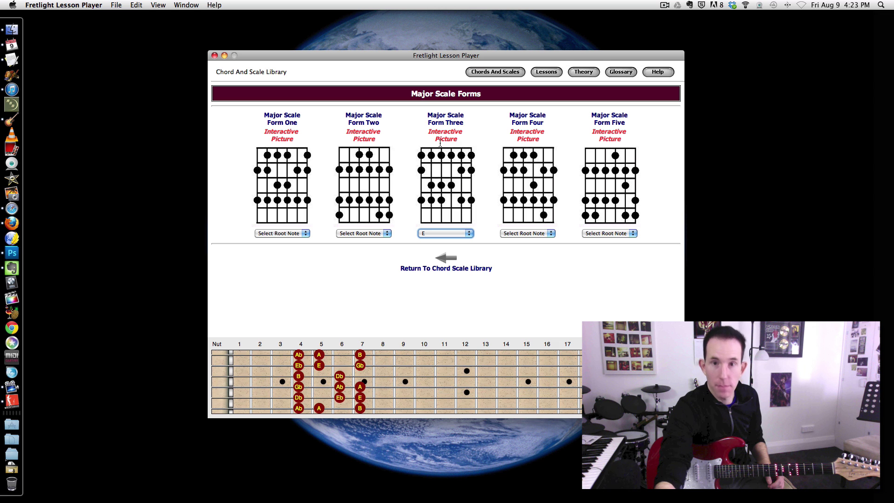
pyautogui.click(547, 72)
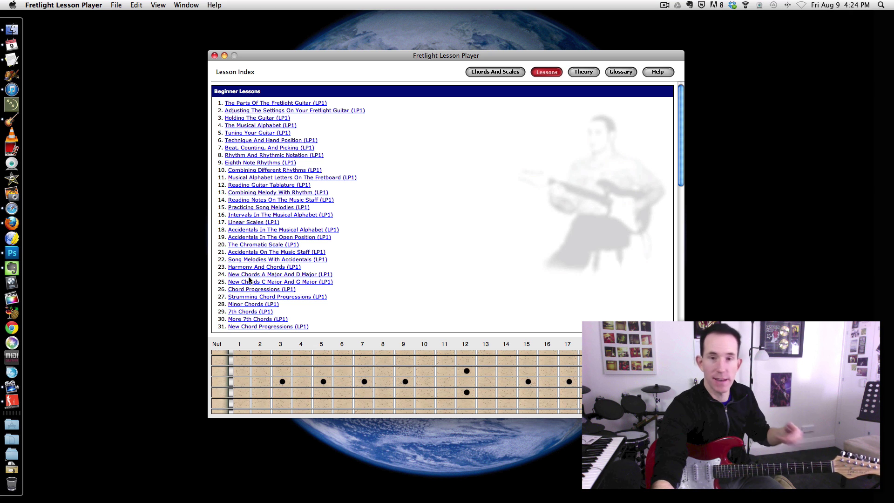
# - Open lesson 4, play the Nate Says audio, and light the open B and G strings
pyautogui.click(248, 126)
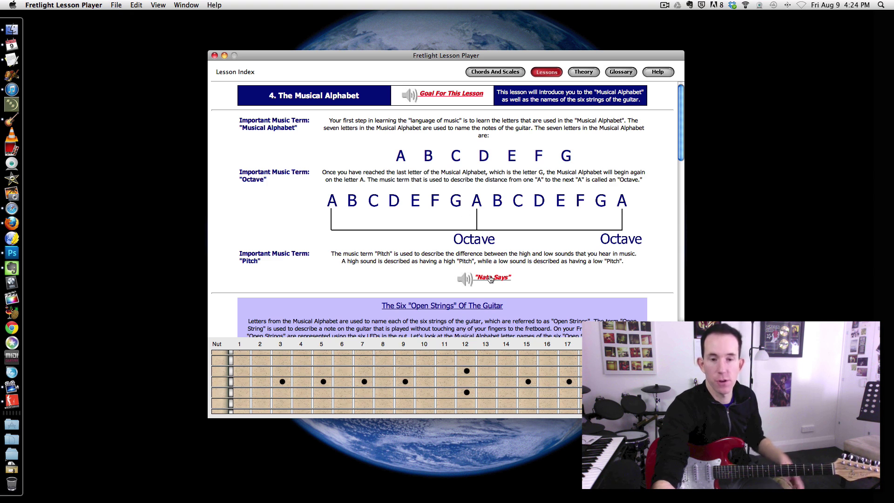
pyautogui.click(491, 279)
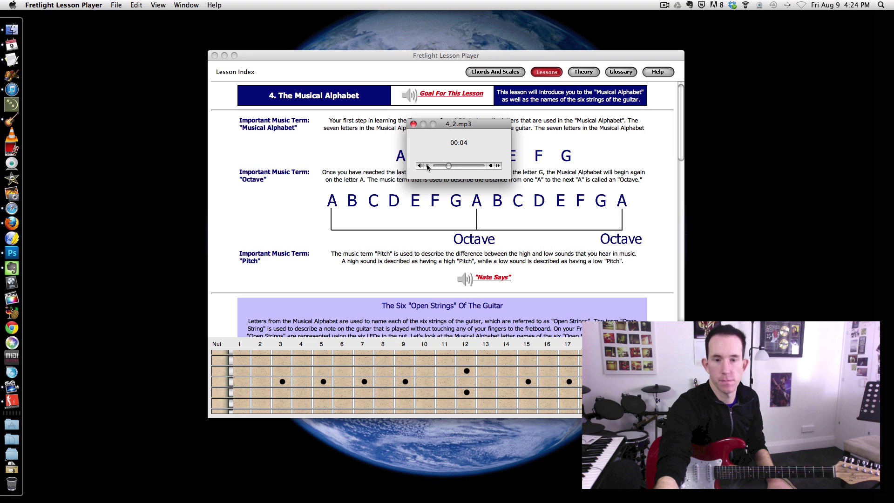
pyautogui.click(413, 123)
pyautogui.scroll(-8, 430, 188)
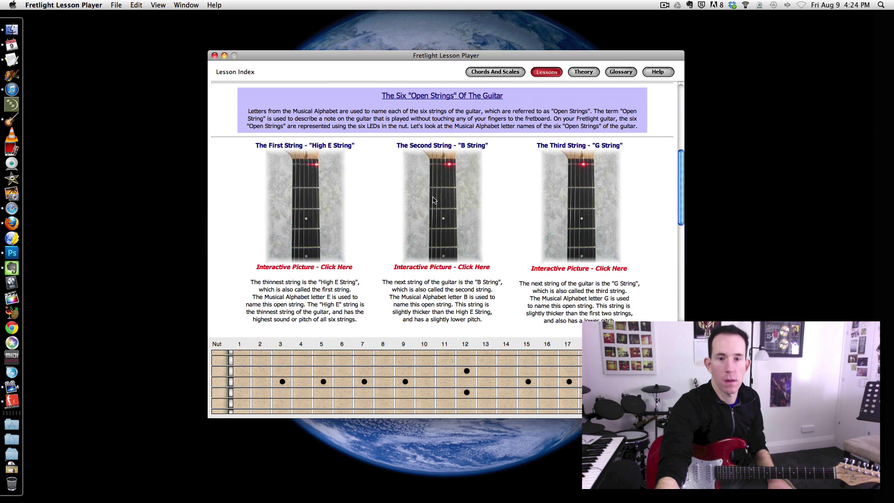
pyautogui.scroll(-1, 432, 200)
pyautogui.click(431, 207)
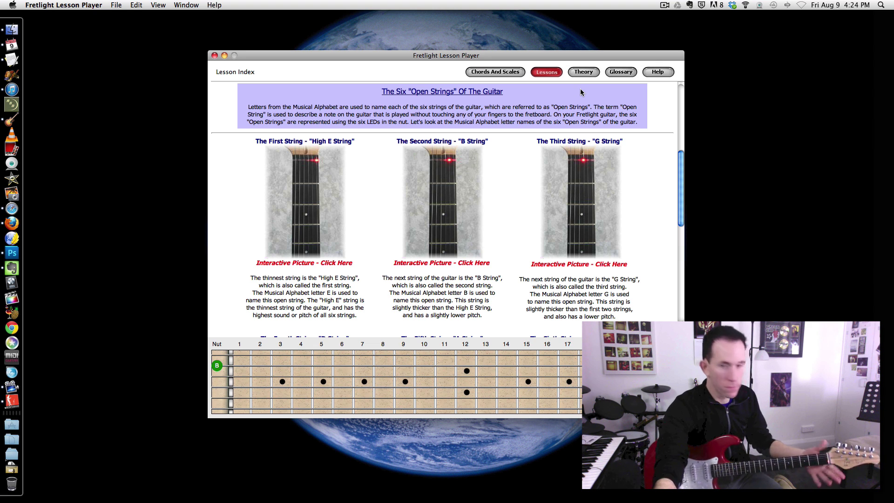
pyautogui.click(585, 168)
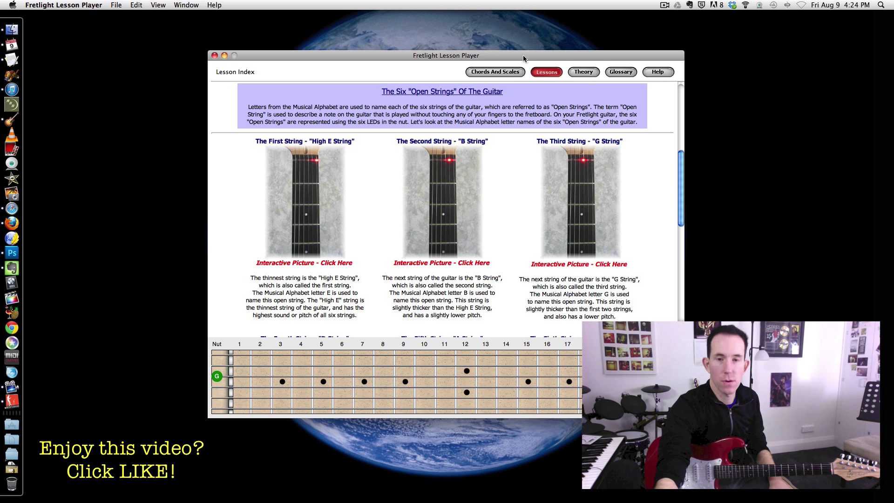
# - Open the Introduction To Music Theory pages from the Theory button
pyautogui.click(579, 75)
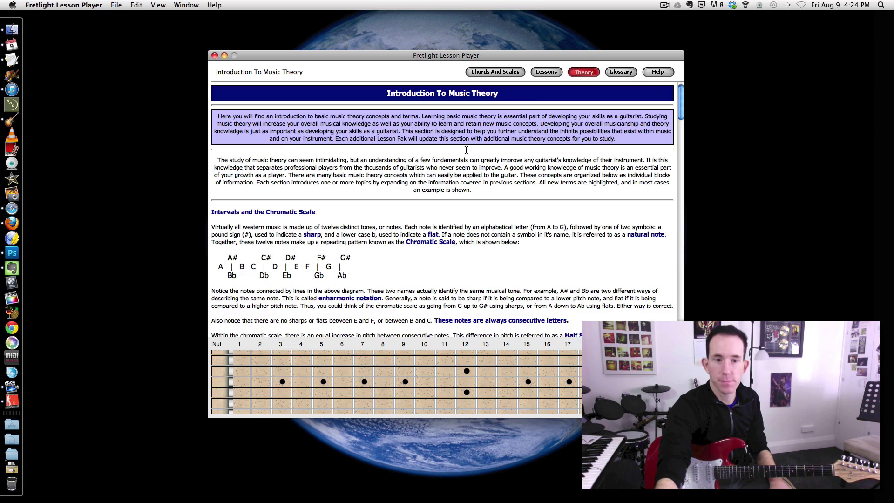
pyautogui.scroll(-8, 465, 197)
pyautogui.scroll(-5, 466, 196)
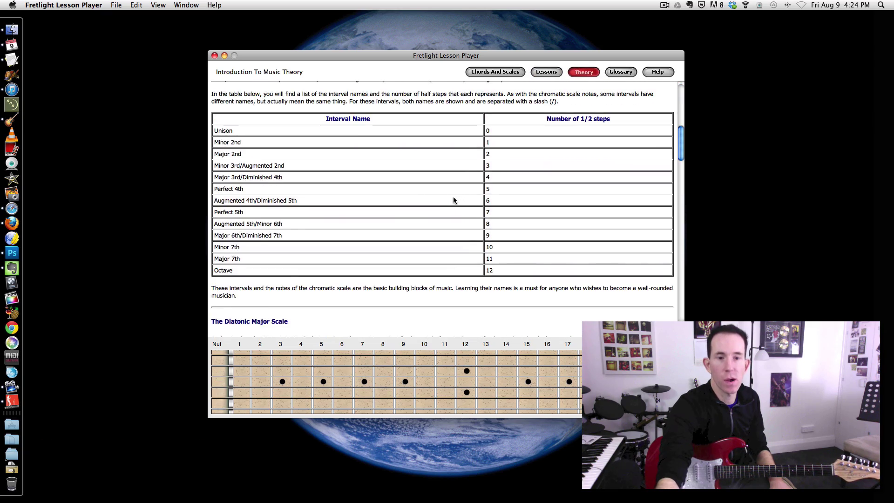
pyautogui.scroll(-10, 453, 196)
pyautogui.scroll(-8, 453, 196)
pyautogui.scroll(-6, 453, 197)
pyautogui.scroll(-6, 453, 197)
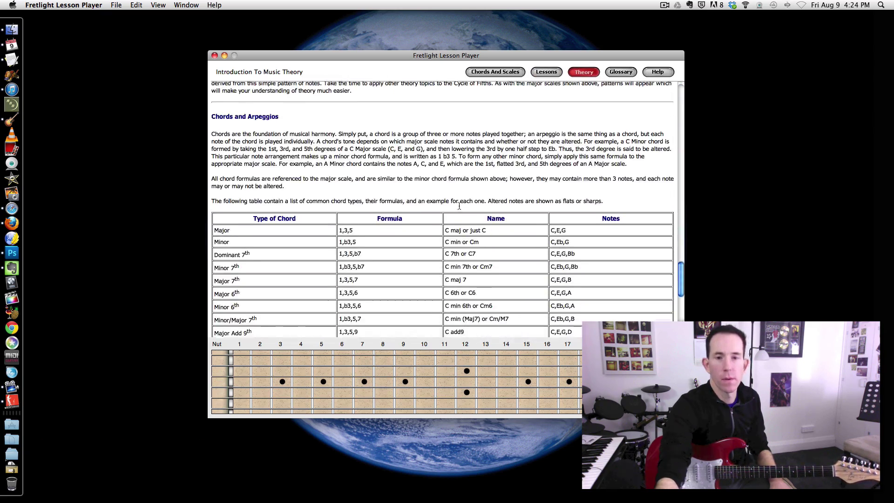
pyautogui.scroll(-5, 455, 203)
pyautogui.scroll(-4, 458, 206)
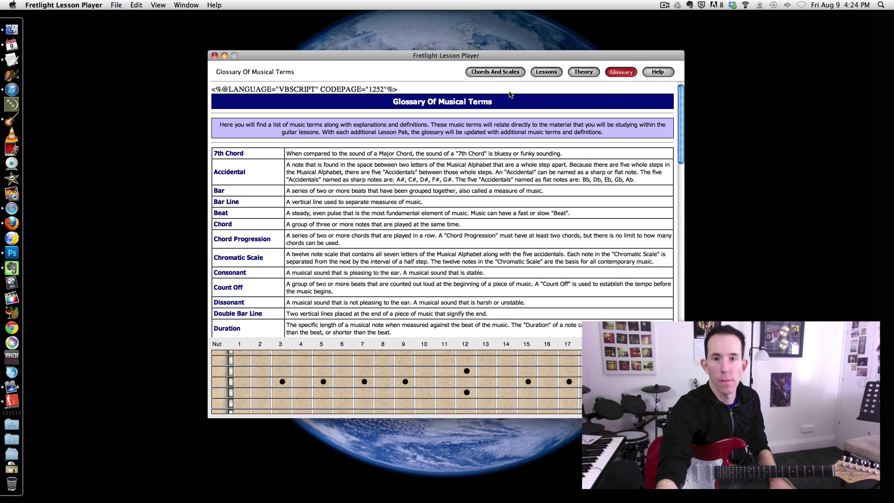
# - Go back to the Chord And Scale Library from the top navigation bar
pyautogui.click(492, 72)
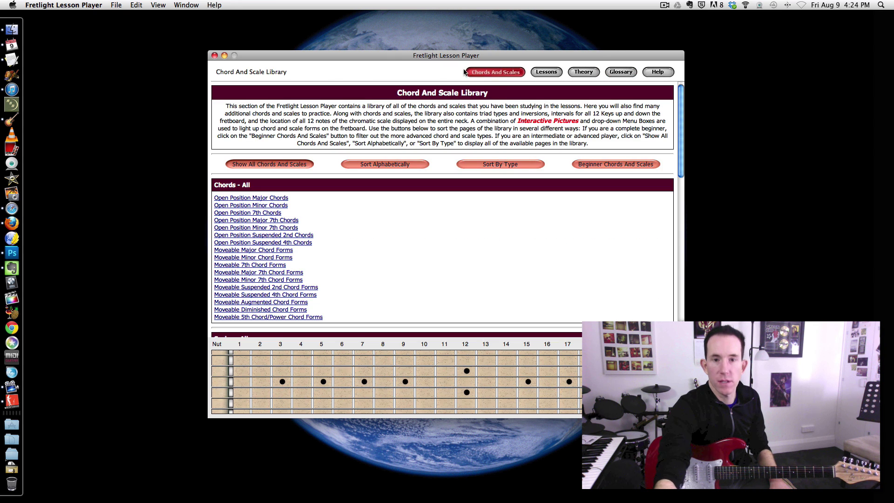